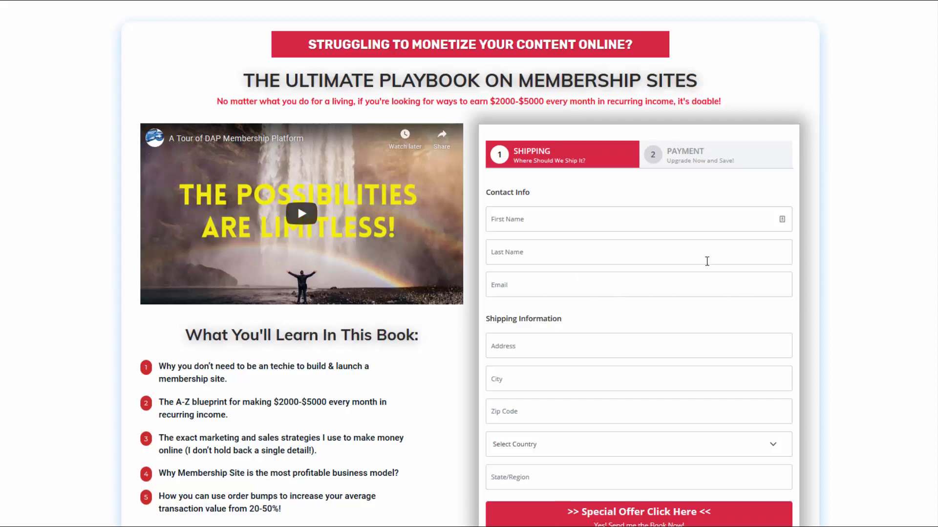
Review the two-step checkout form on the sales page, switch to its payment step and select the order bump offer
scroll(707, 261, down, 1)
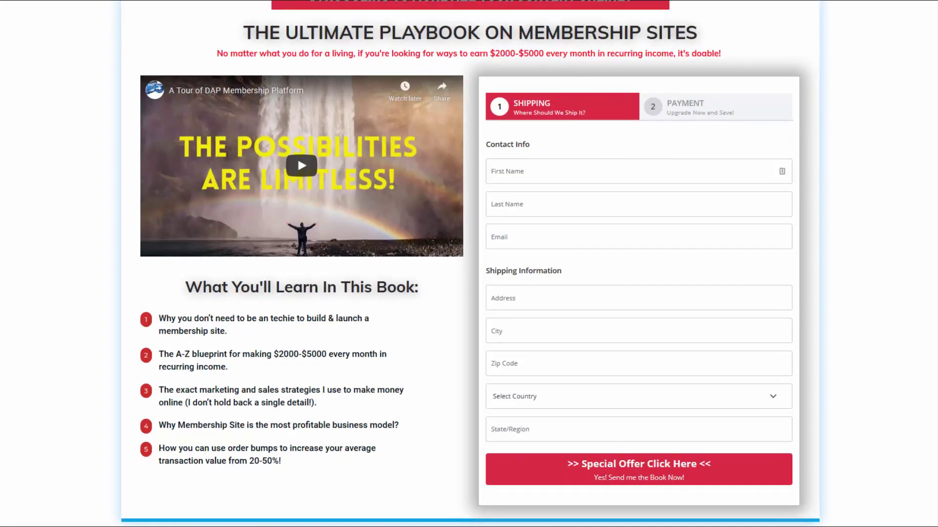
scroll(908, 162, up, 1)
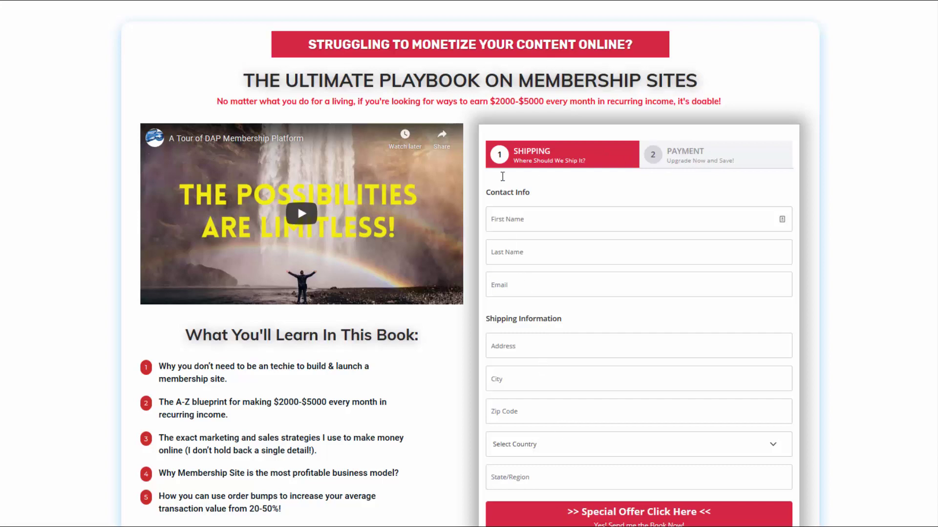
click(663, 159)
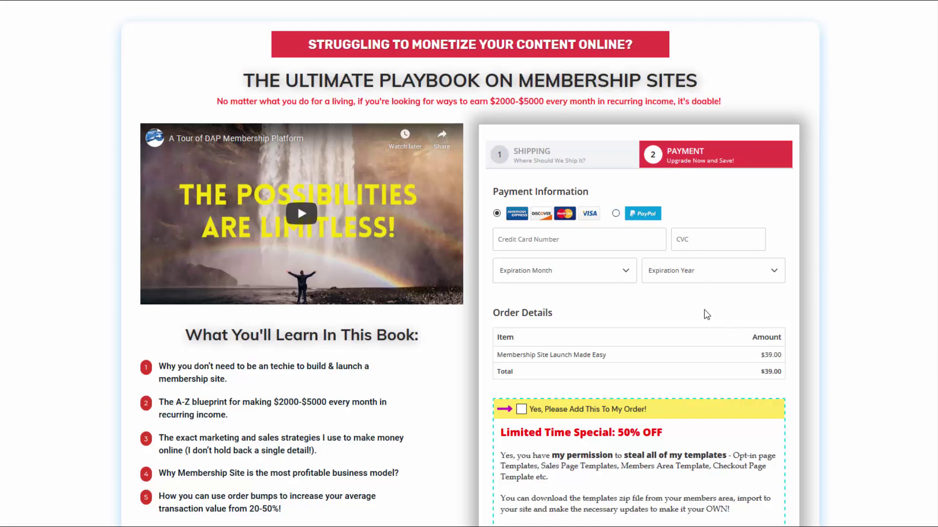
scroll(532, 386, down, 3)
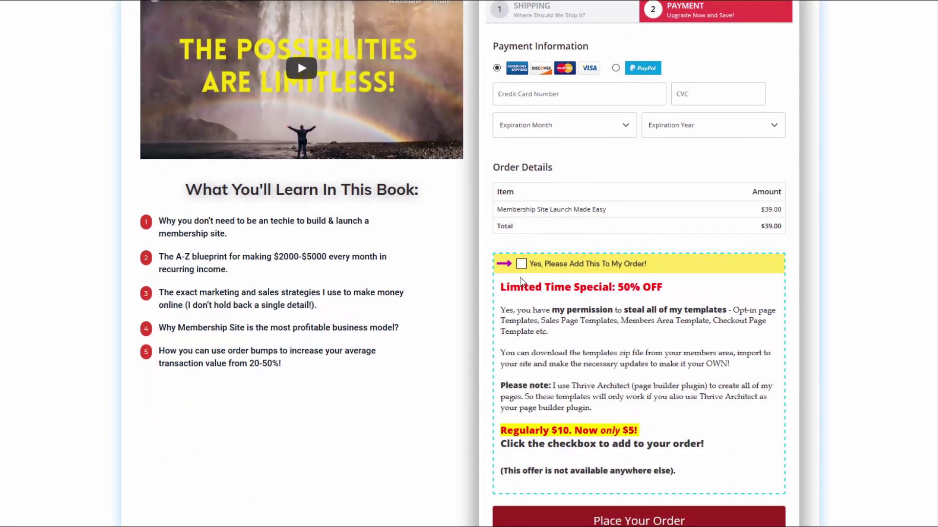
click(520, 264)
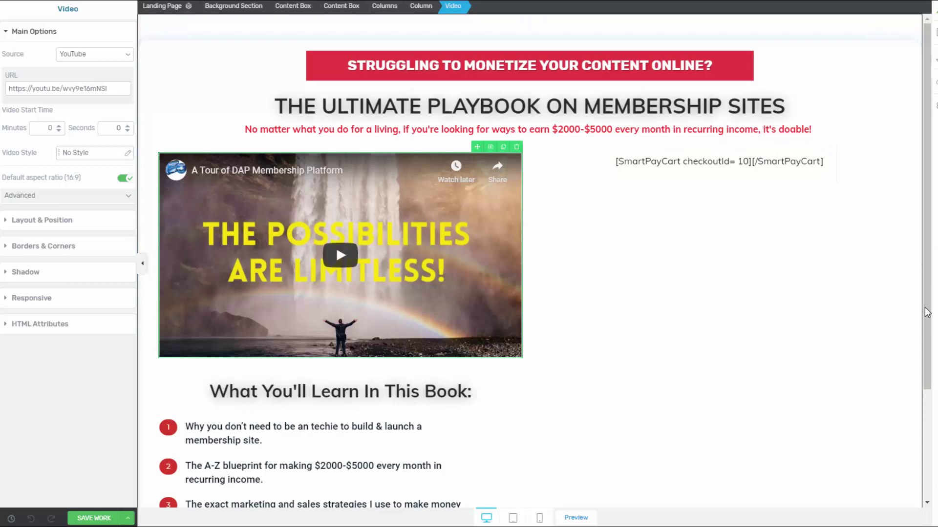
Examine the sales page layout in the page editor, from the SmartPayCart shortcode down to the end of the bullet list
scroll(928, 313, down, 2)
right_click(930, 244)
scroll(931, 244, down, 1)
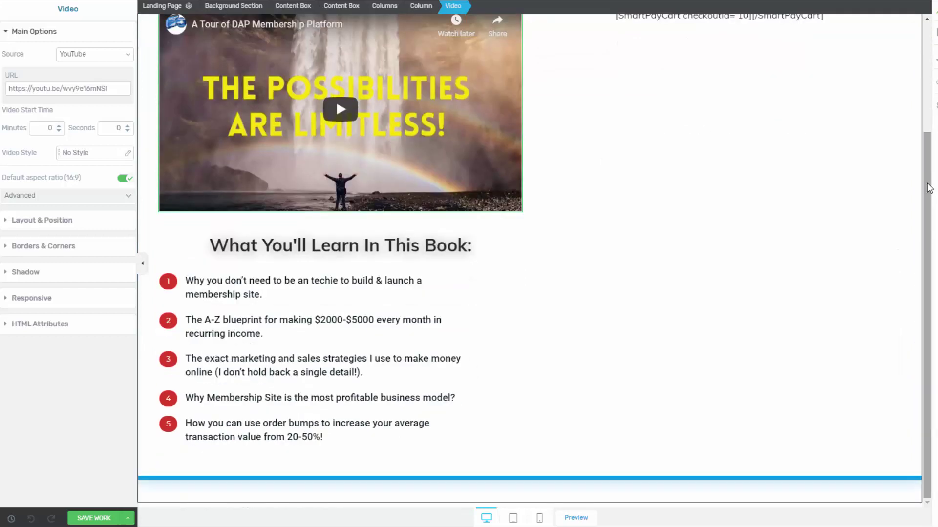
scroll(479, 165, up, 3)
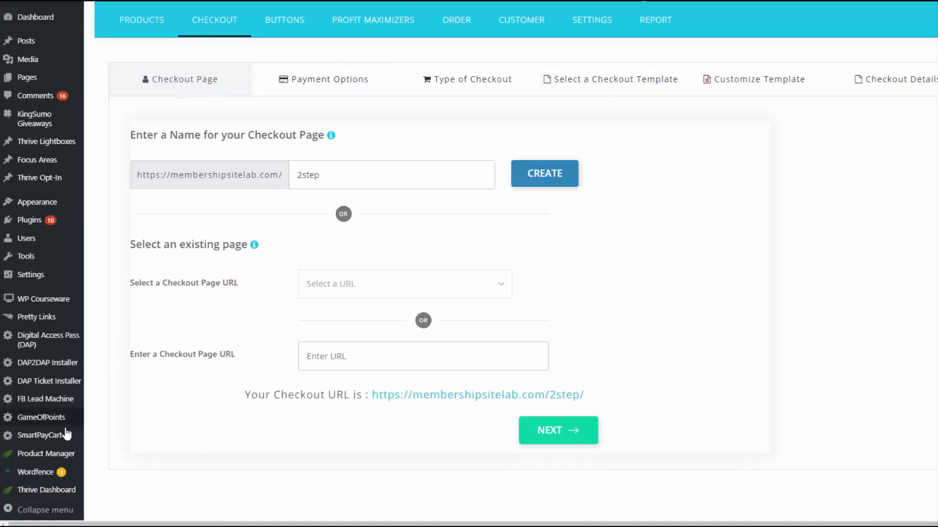
Review the 2step checkout's payment options, checkout type and template choices, and open its template customization
mouse_move(65, 439)
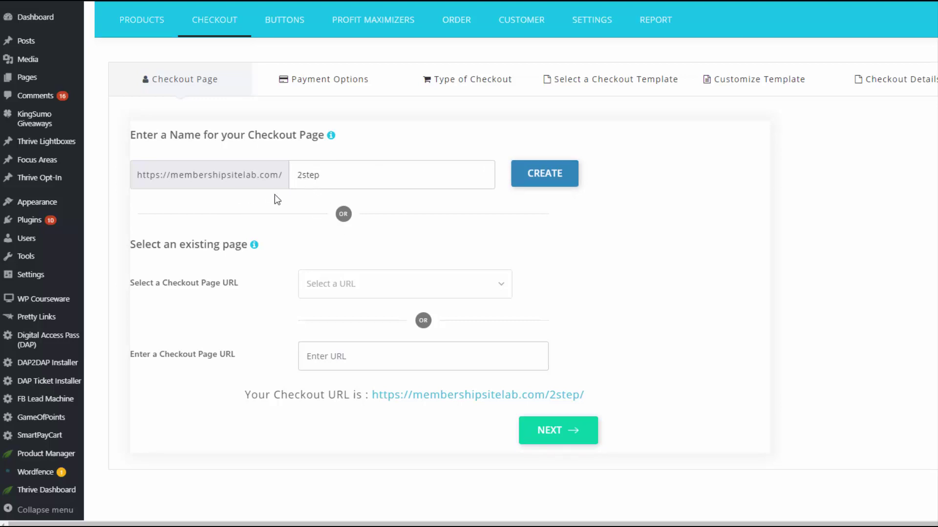
click(326, 88)
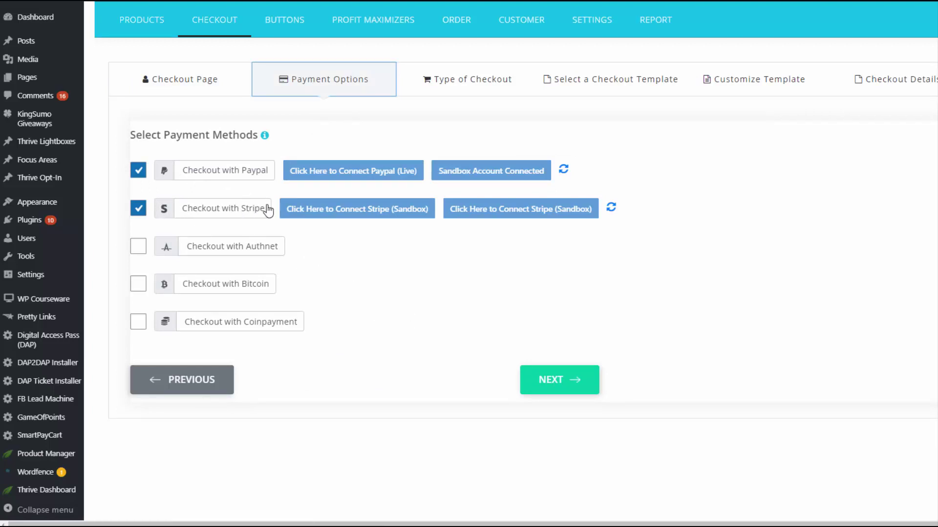
click(494, 82)
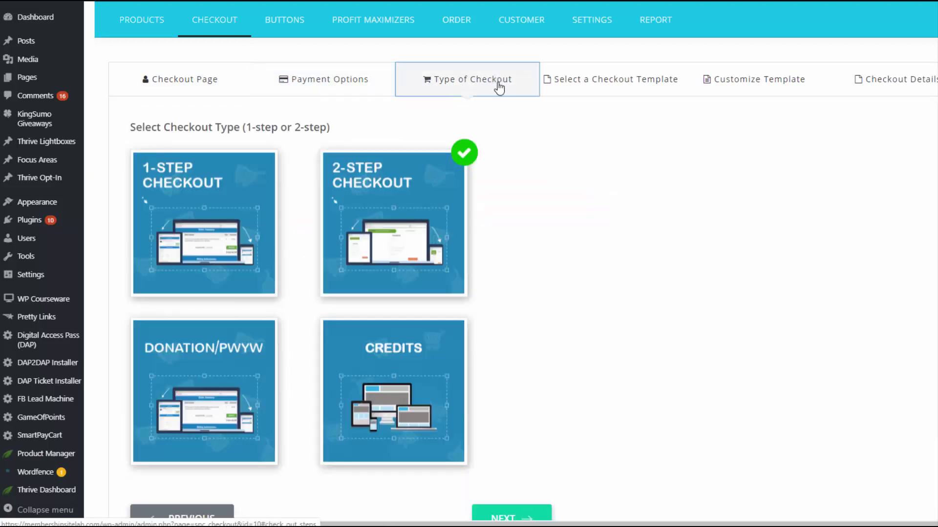
click(631, 83)
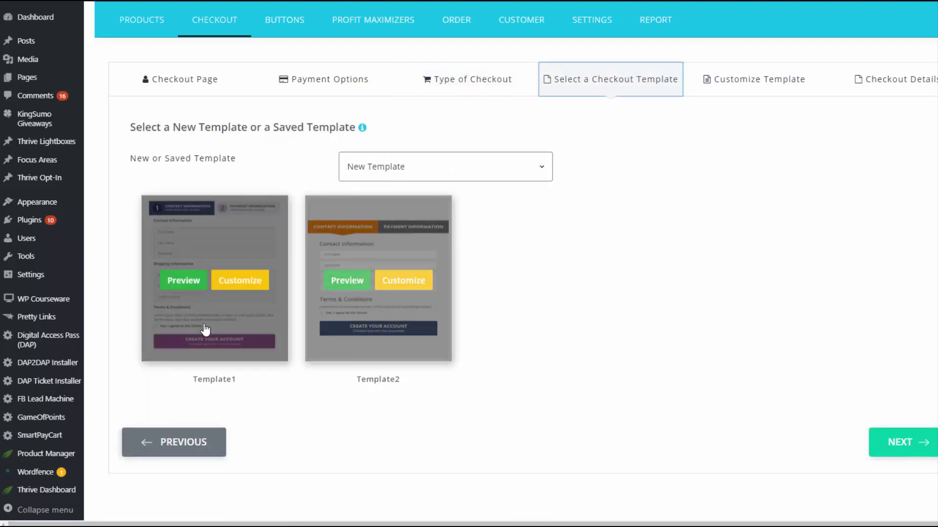
click(771, 84)
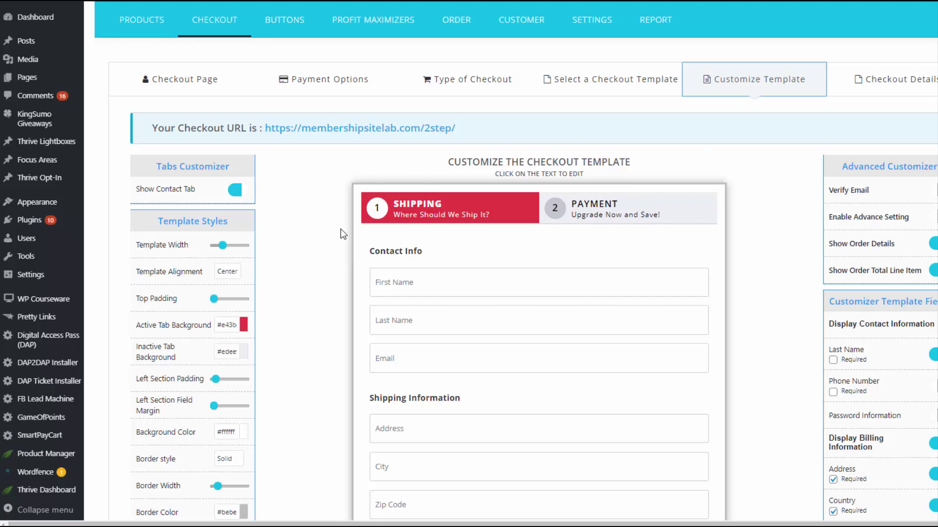
Open the PAYMENT tab title in the checkout template for text editing, leave it and look over the style settings
scroll(341, 228, down, 1)
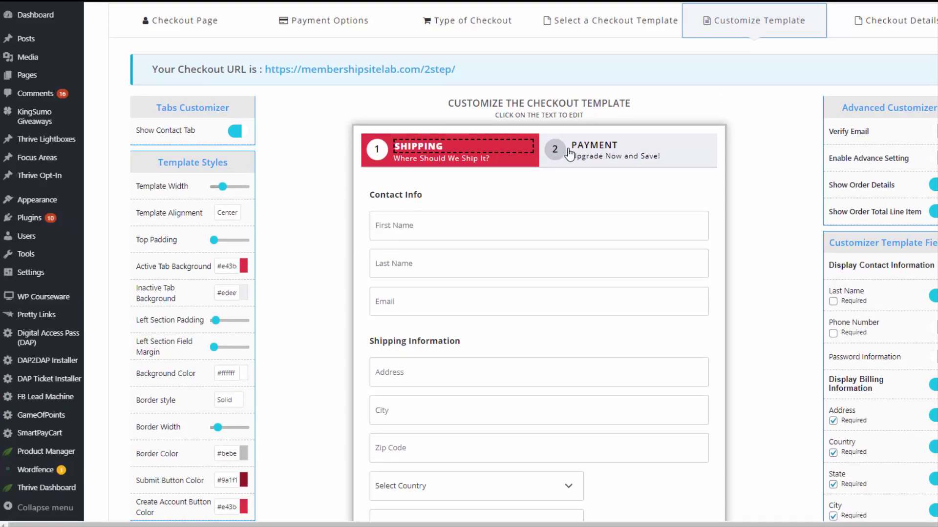
click(600, 150)
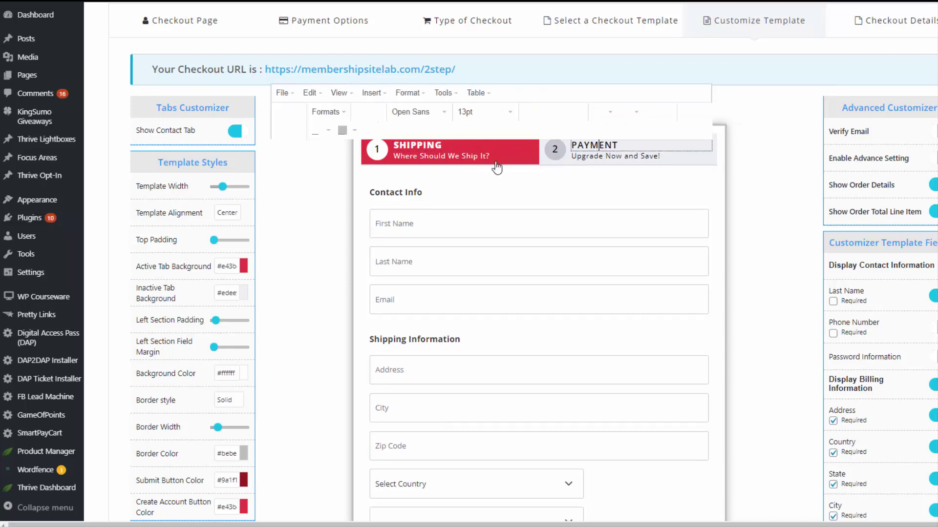
click(341, 188)
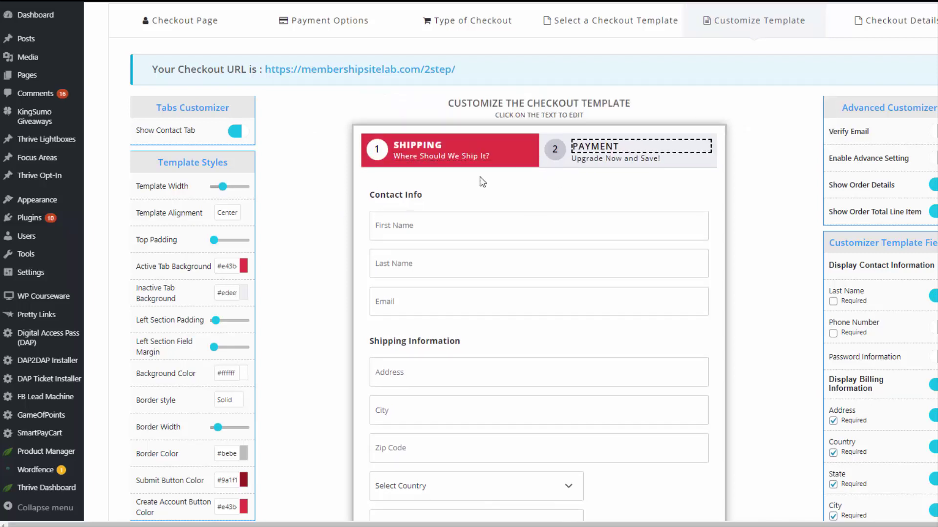
scroll(341, 276, down, 1)
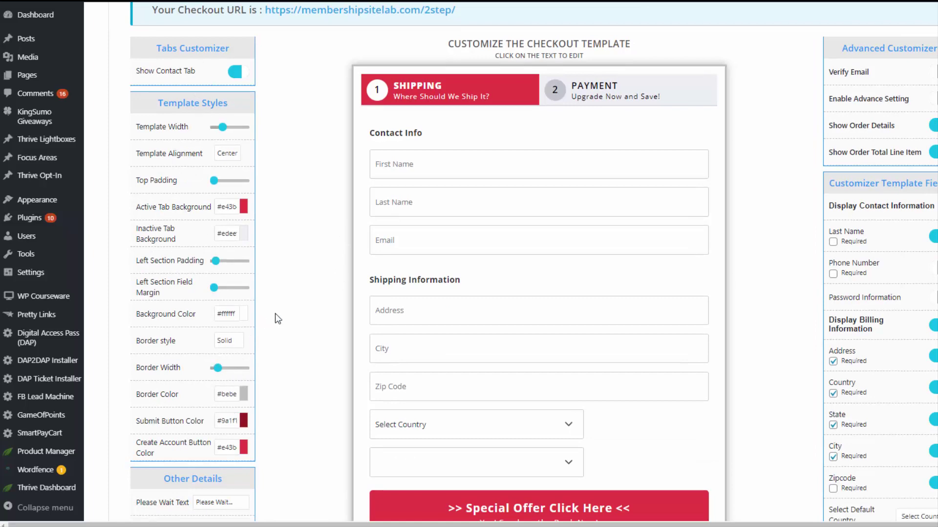
Turn off the display of billing information in the checkout template's first step
scroll(275, 313, up, 1)
scroll(758, 230, down, 2)
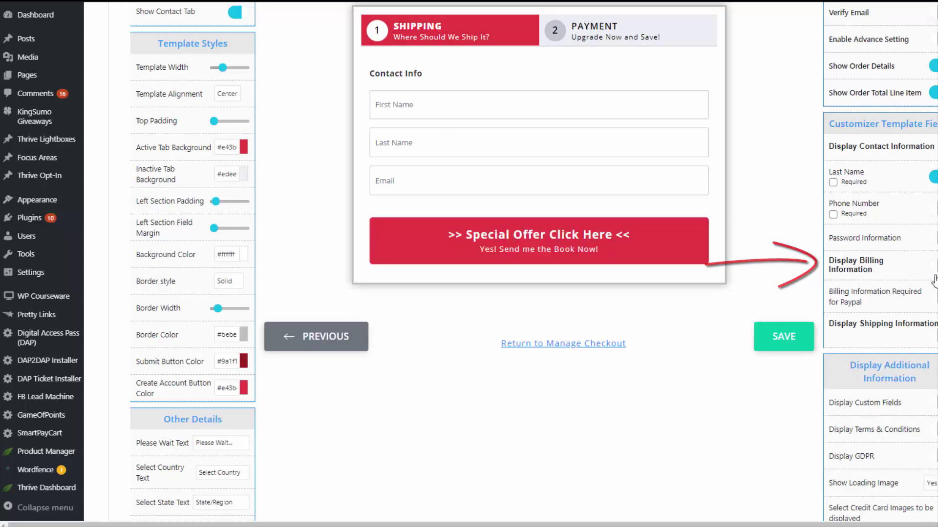
scroll(723, 114, up, 3)
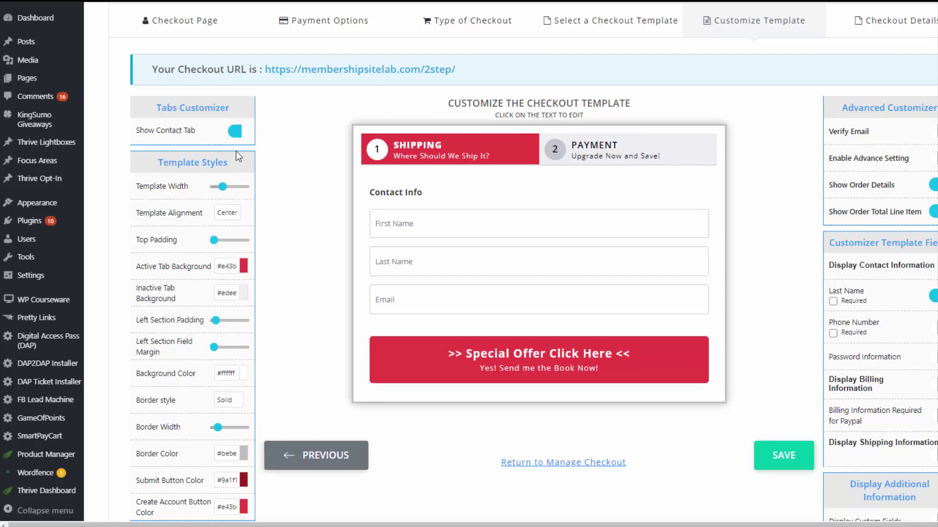
Turn off the contact tab in the checkout template and inspect the payment step, including the editable Order Details heading
click(236, 131)
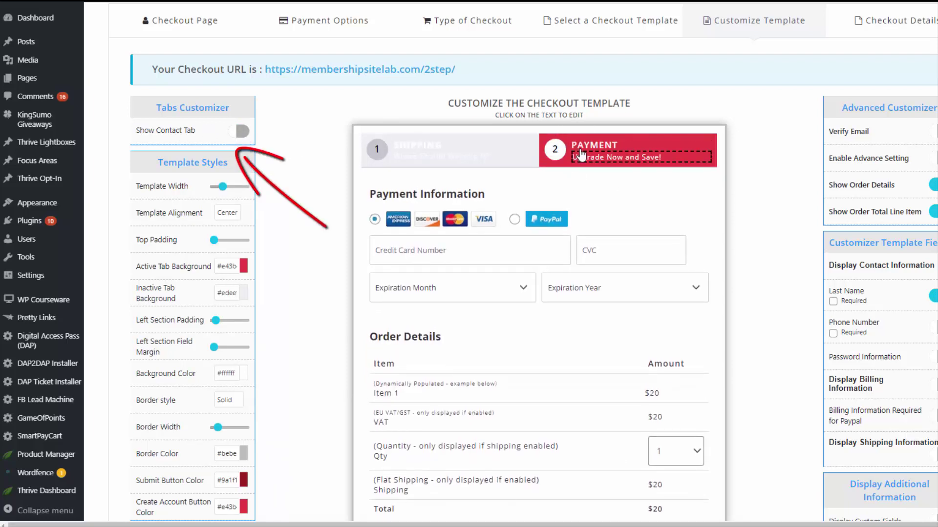
click(437, 189)
click(413, 334)
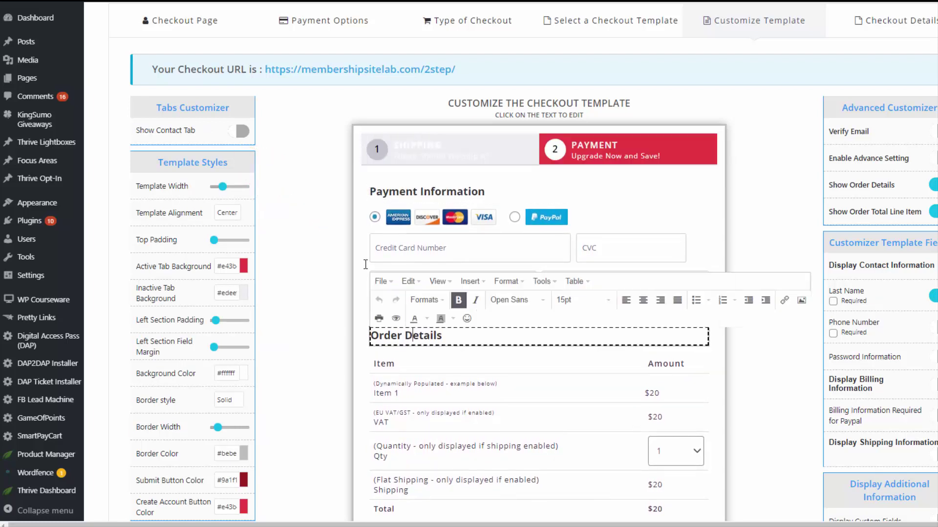
click(784, 400)
scroll(796, 394, down, 5)
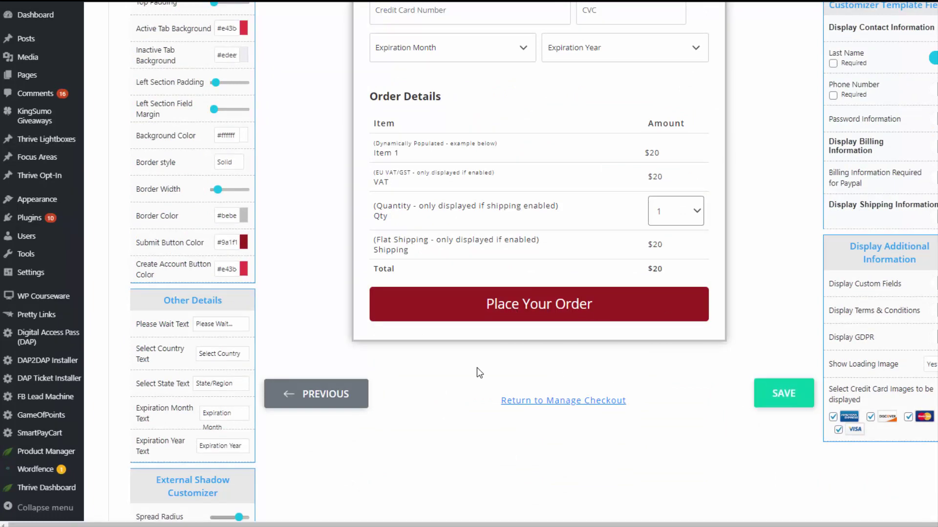
scroll(326, 338, up, 4)
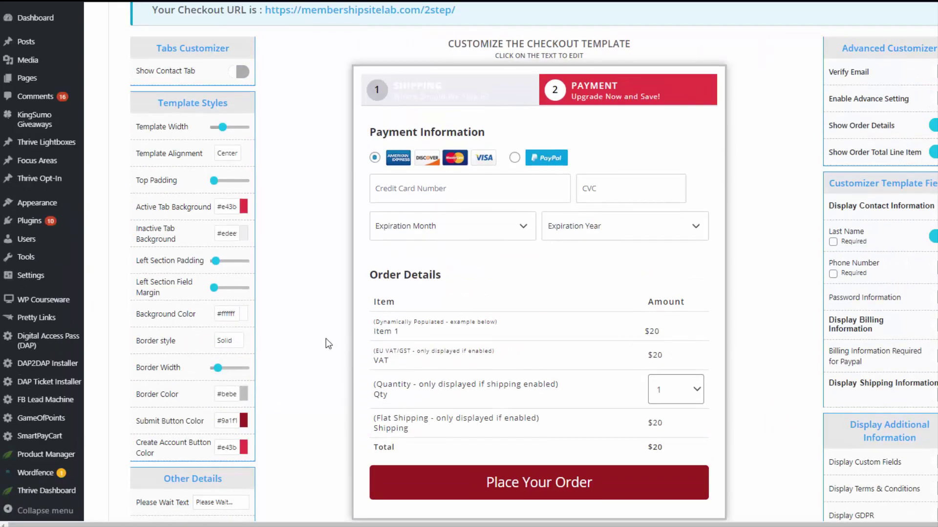
scroll(326, 338, up, 2)
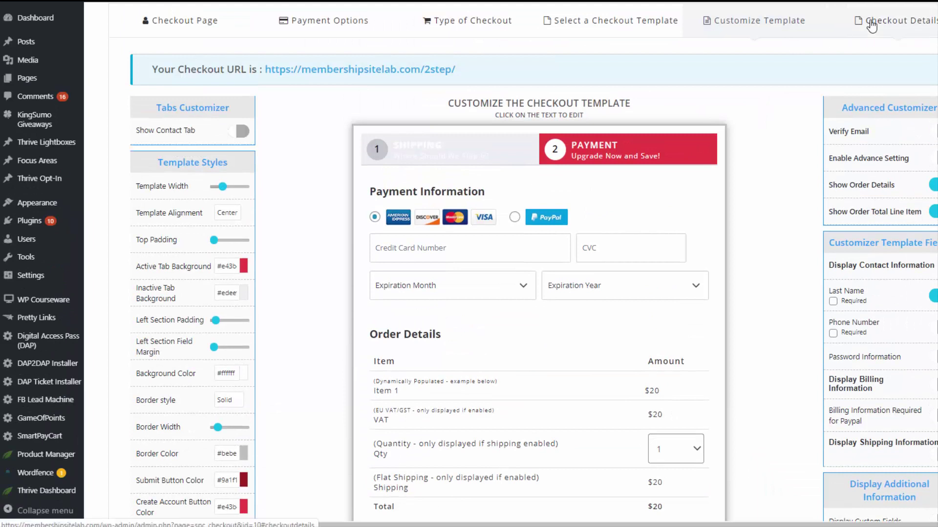
View the checkout's URL and shortcode details, check its page name settings, and return to the shortcode details
click(850, 25)
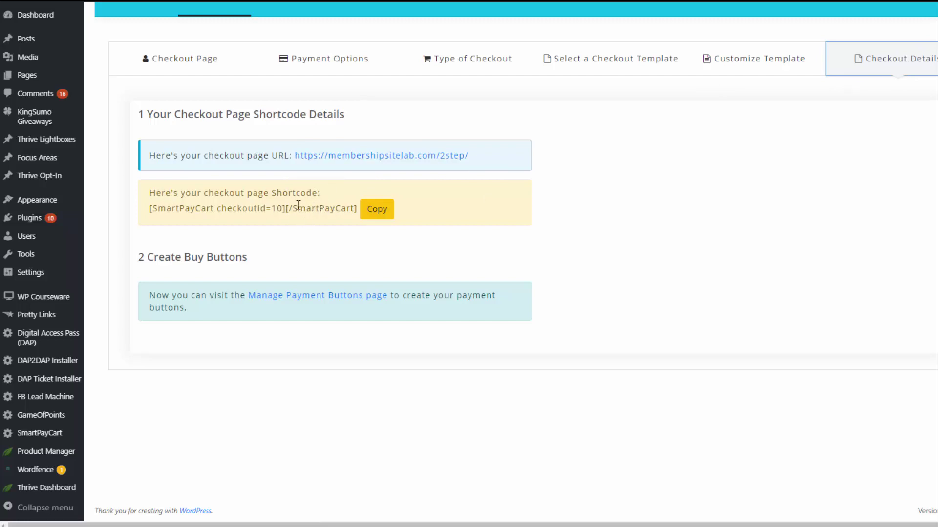
click(210, 63)
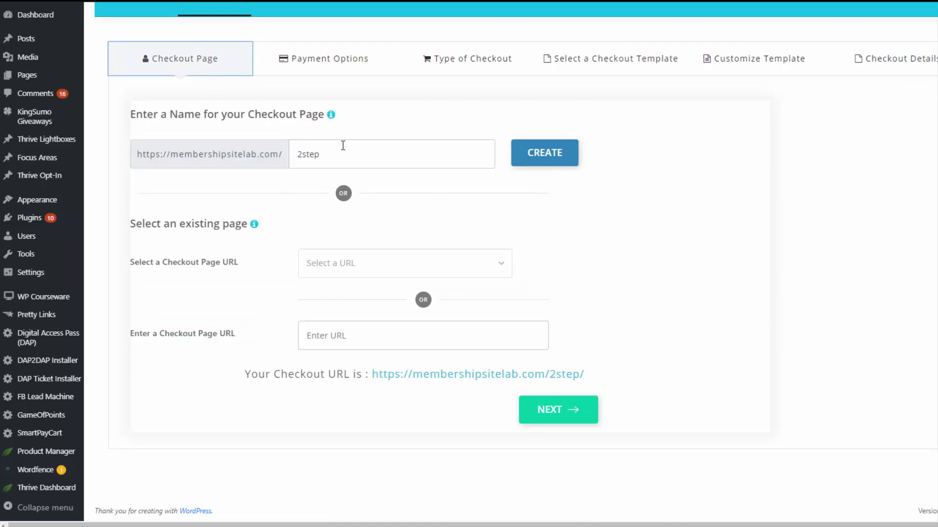
click(899, 62)
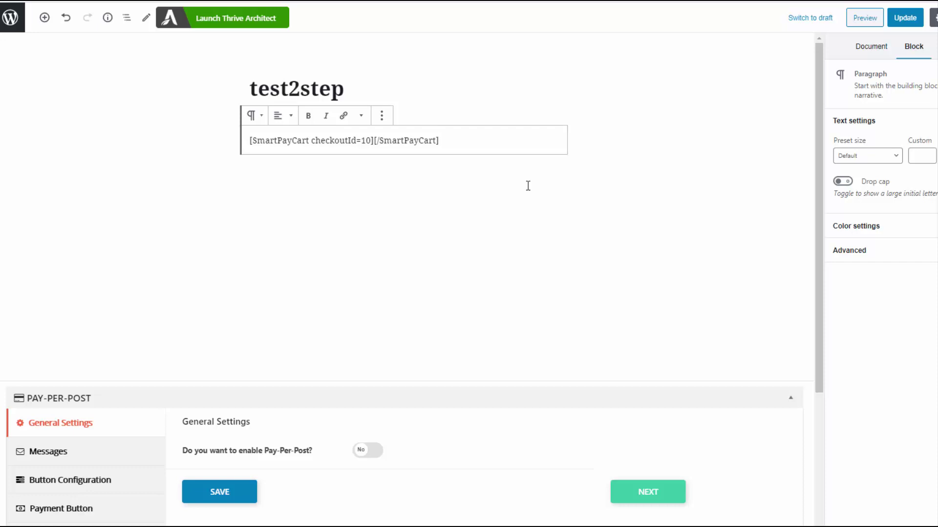
Delete the SmartPayCart shortcode from the test2step page and save the page
key(shift+Left)
key(shift+Left)
key(shift+Left)
key(shift+Left)
key(shift+Left)
key(shift+Left)
key(shift+Left)
key(shift+Left)
key(shift+Left)
key(shift+Left)
key(shift+Left)
key(shift+Left)
key(shift+Left)
key(shift+Left)
key(shift+Left)
key(shift+Left)
key(shift+Left)
key(shift+Left)
key(shift+Left)
key(shift+Left)
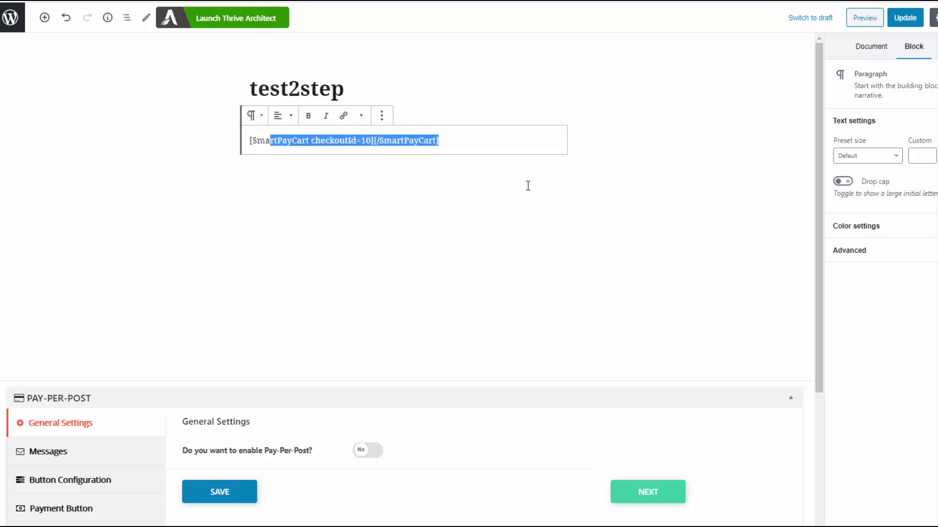
key(shift+Left)
key(shift+Left)
key(shift+Left)
key(shift+Left)
key(ctrl+a)
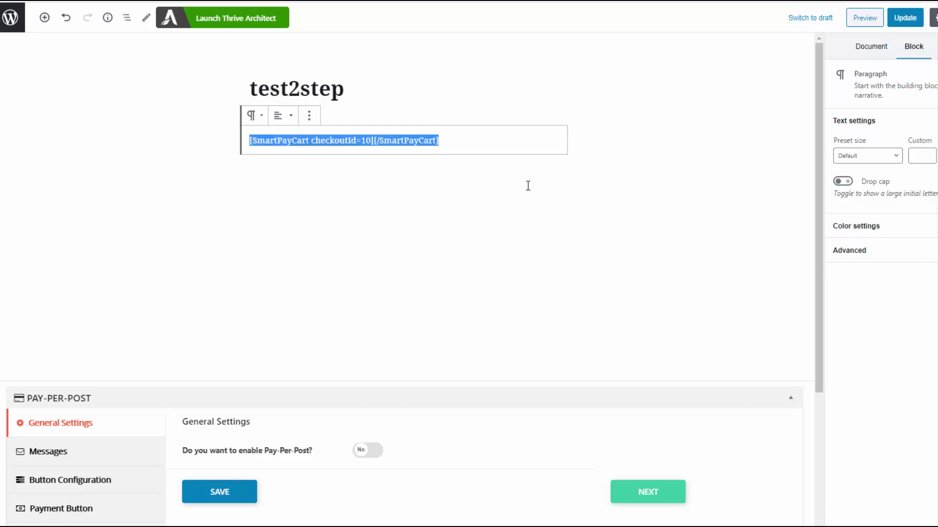
key(BackSpace)
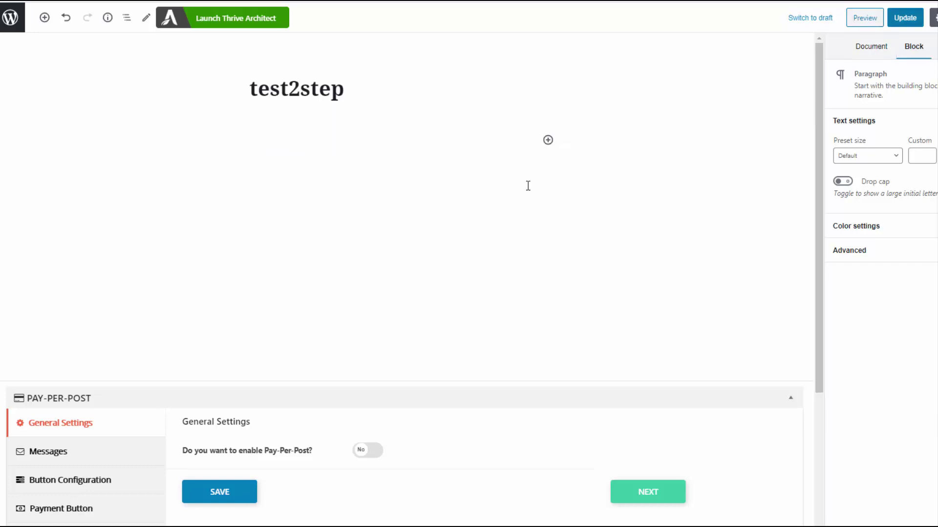
key(ctrl+s)
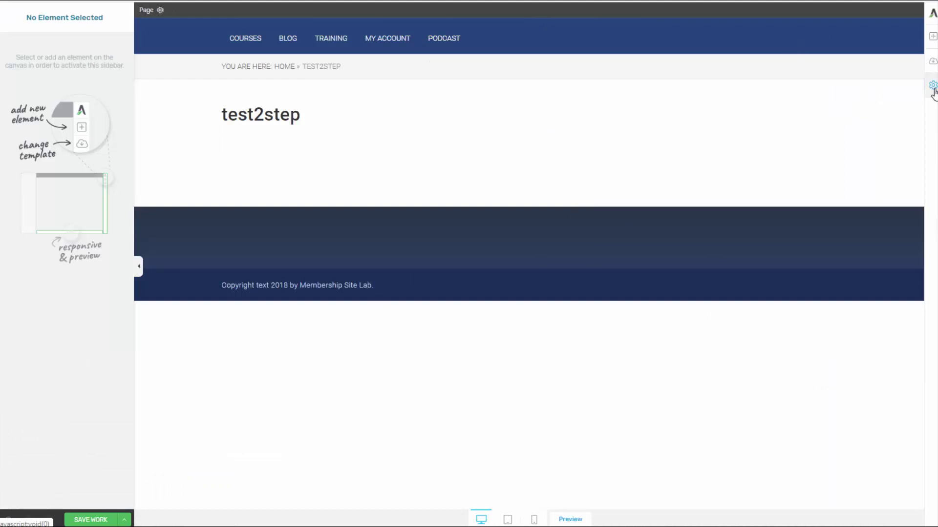
Import a landing page into the test2step page in Thrive Architect and select its SmartPayCart shortcode text
click(932, 86)
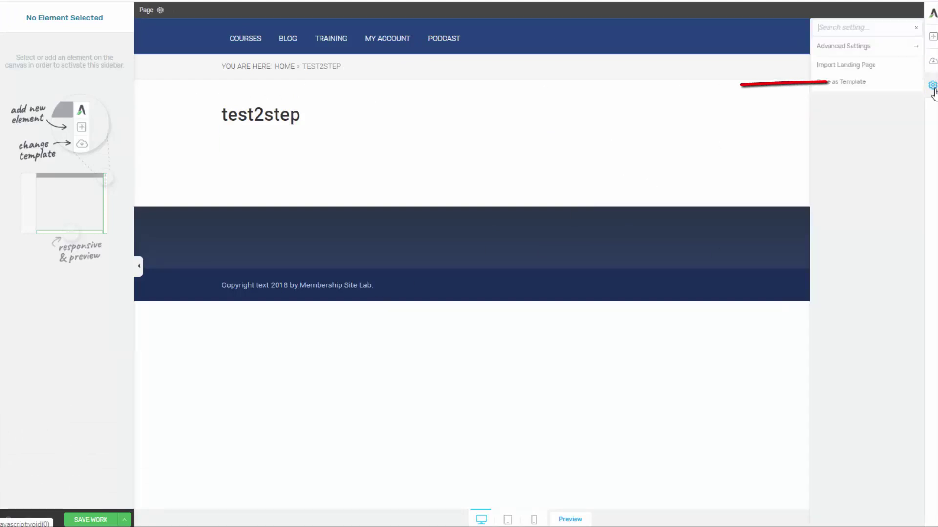
click(855, 70)
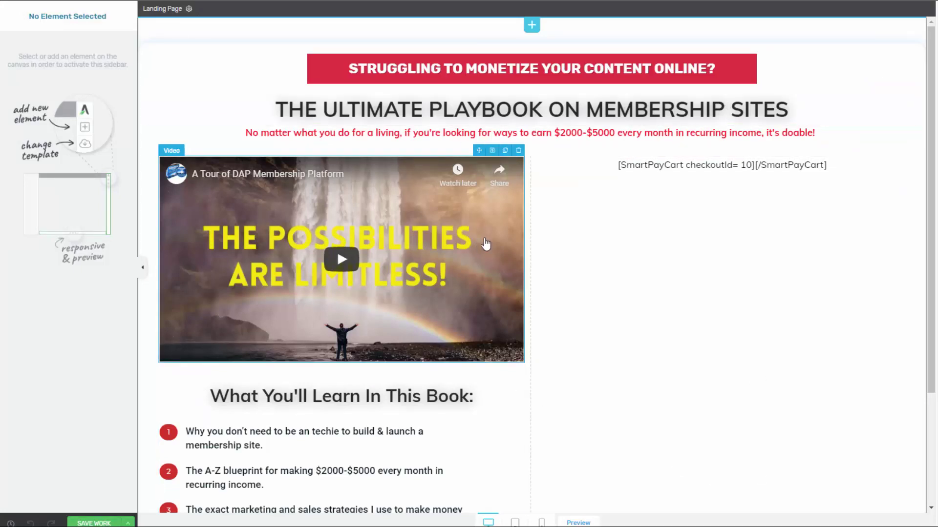
click(726, 164)
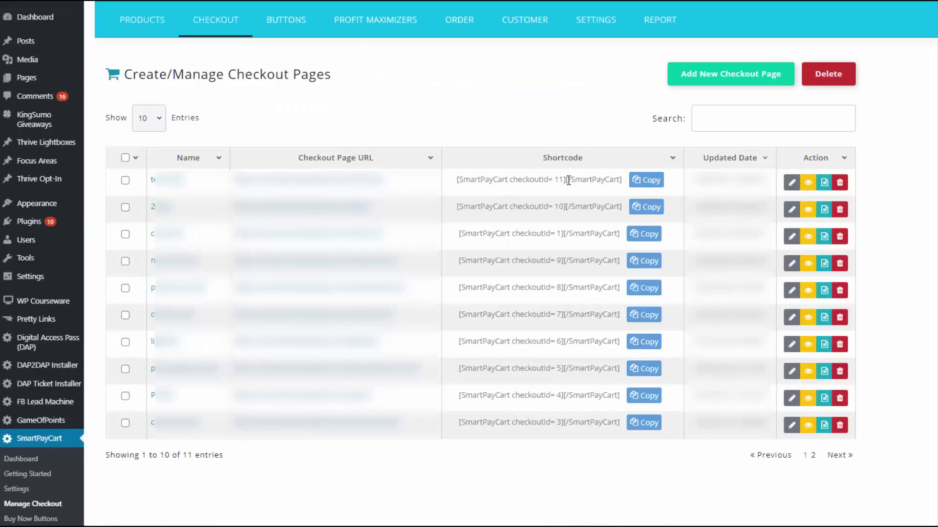
Copy the SmartPayCart shortcode with checkoutId 11 from the list of checkout pages
mouse_move(226, 28)
click(645, 180)
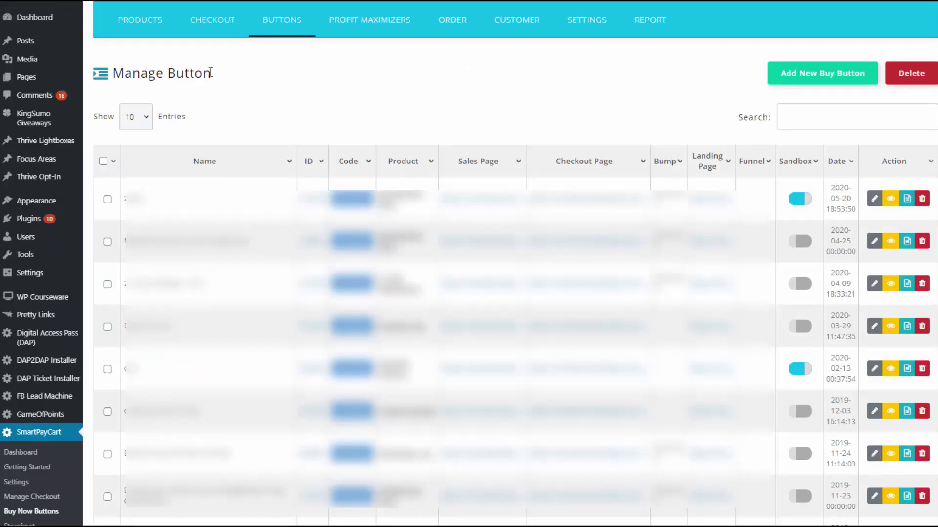
Open the 2step buy button for editing from the list of buy buttons
mouse_move(268, 22)
click(874, 200)
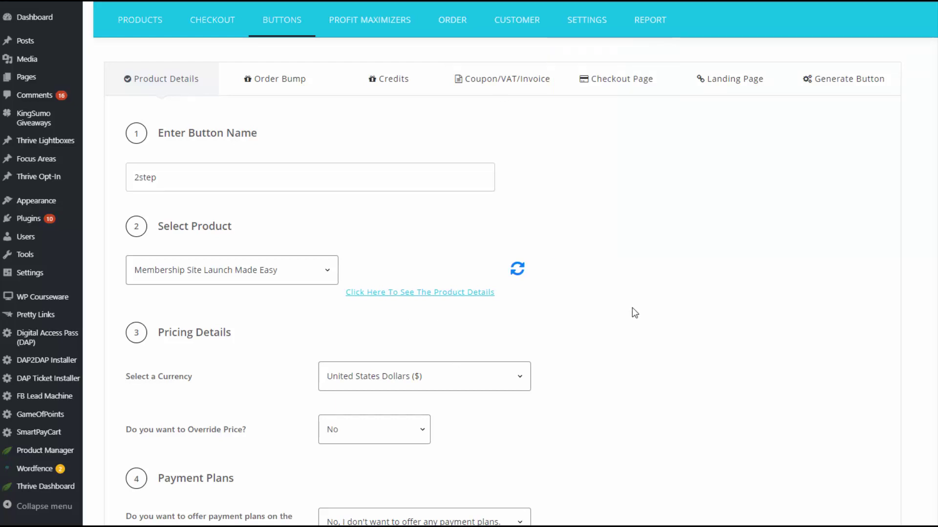
Set the 2step button to show the product header on the checkout page
scroll(239, 225, down, 3)
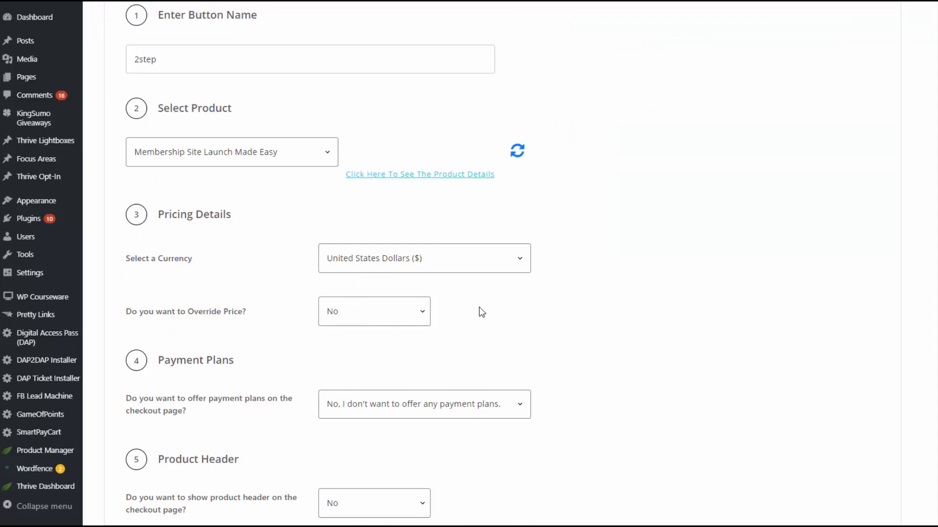
scroll(511, 319, down, 3)
click(361, 393)
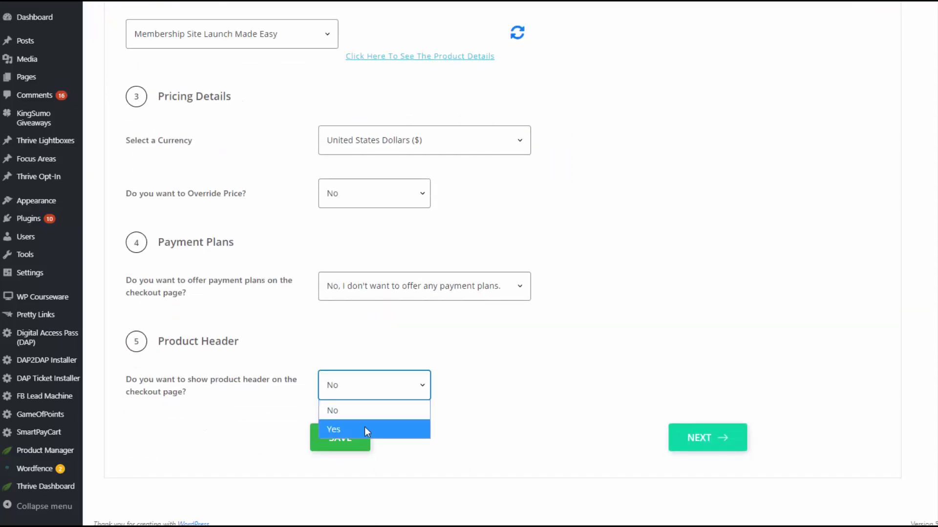
click(365, 430)
scroll(450, 408, down, 3)
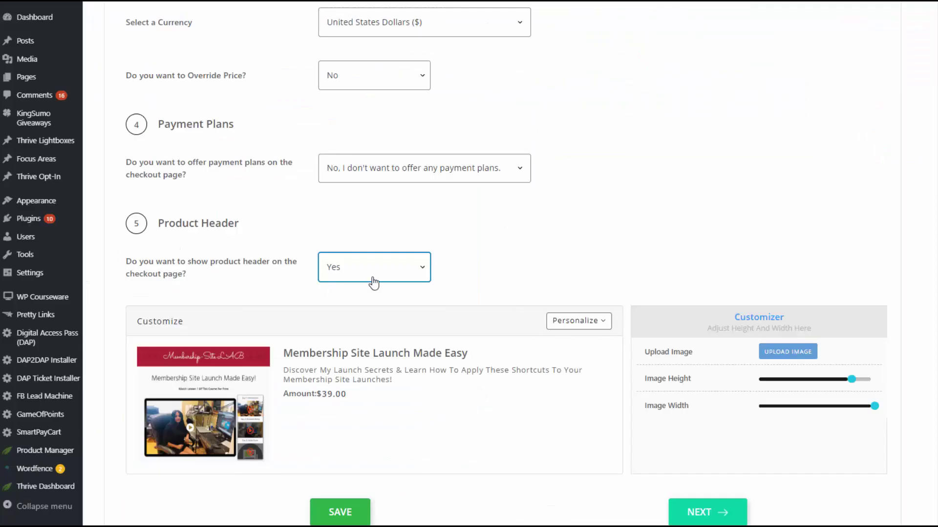
click(374, 283)
click(367, 309)
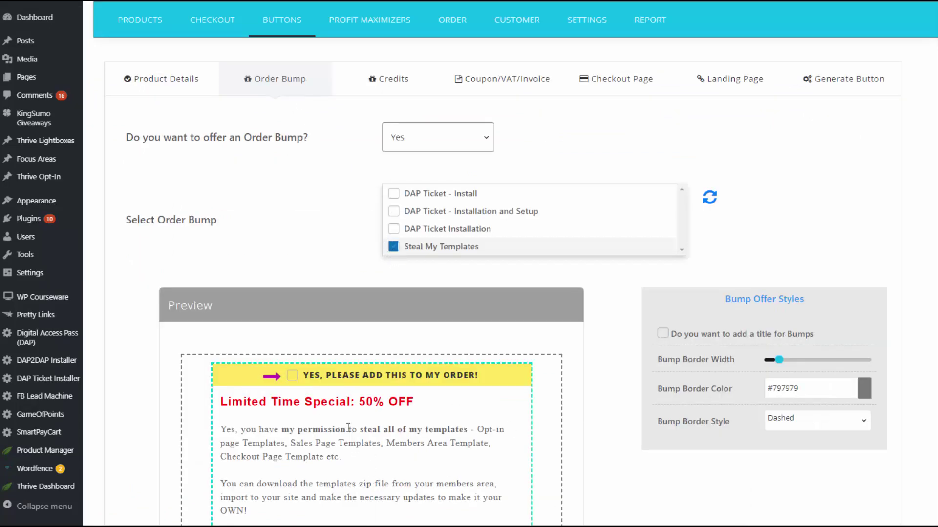
Review the 2step button's order bump, coupon, checkout URL and landing page settings
mouse_move(372, 30)
click(494, 80)
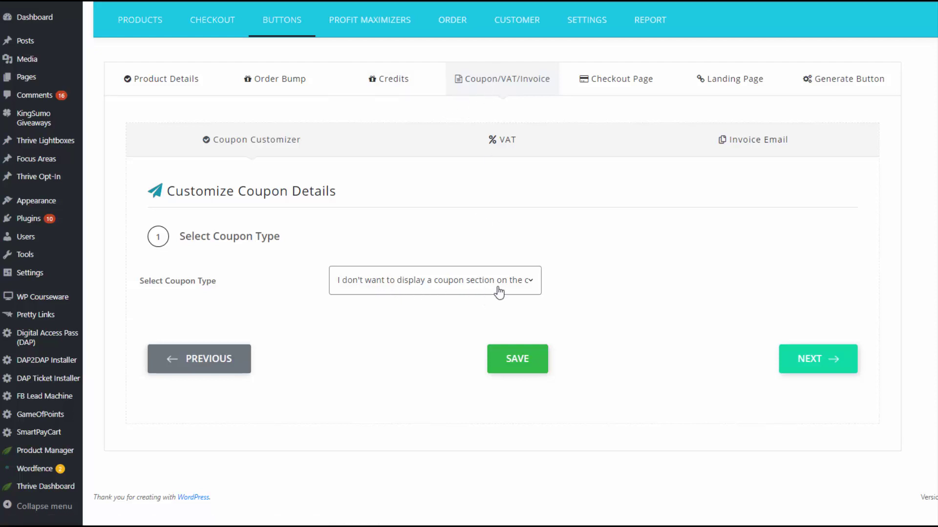
click(607, 78)
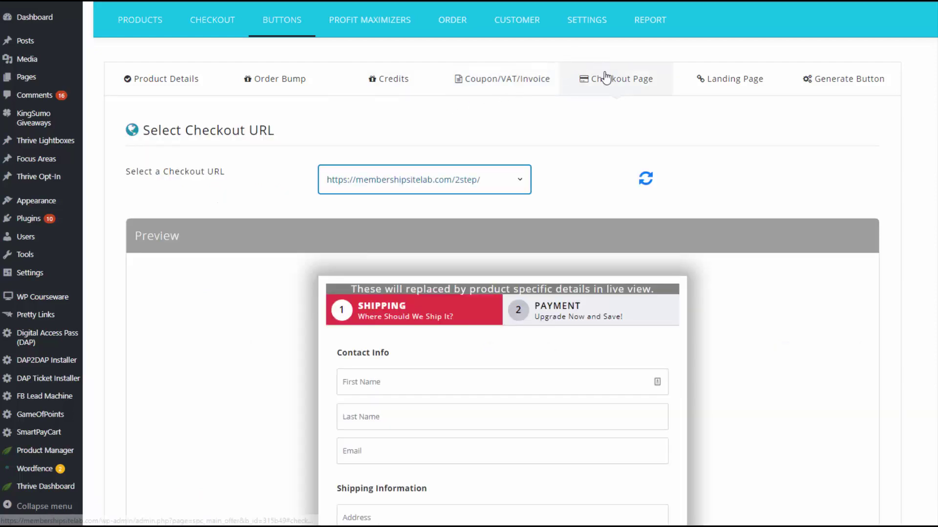
click(418, 182)
click(540, 310)
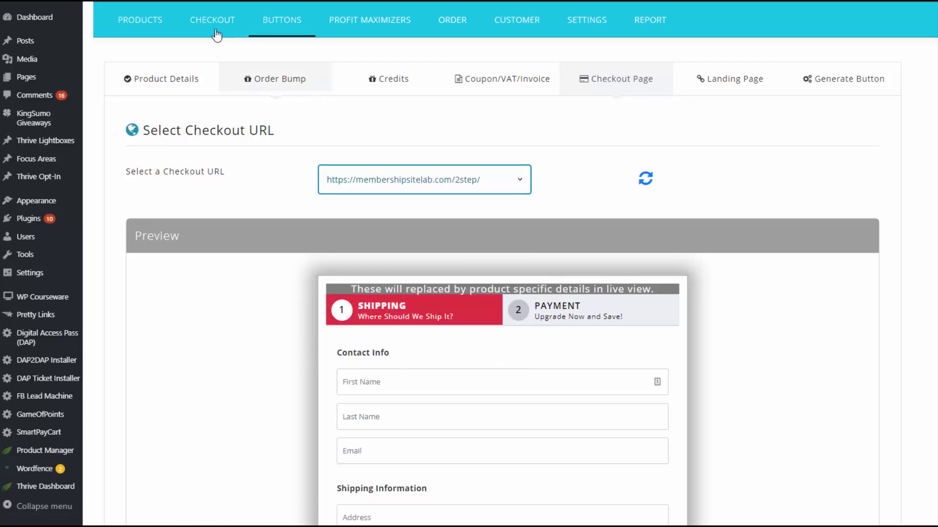
mouse_move(214, 31)
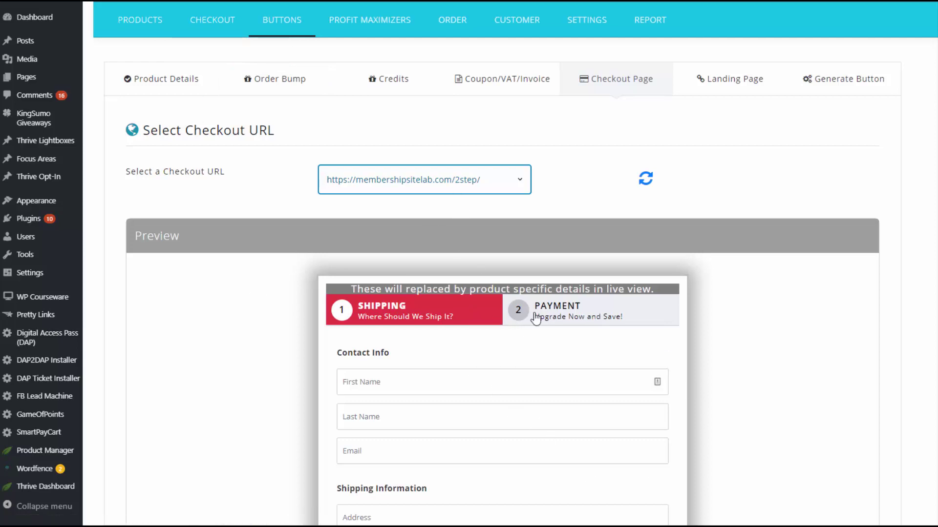
click(704, 90)
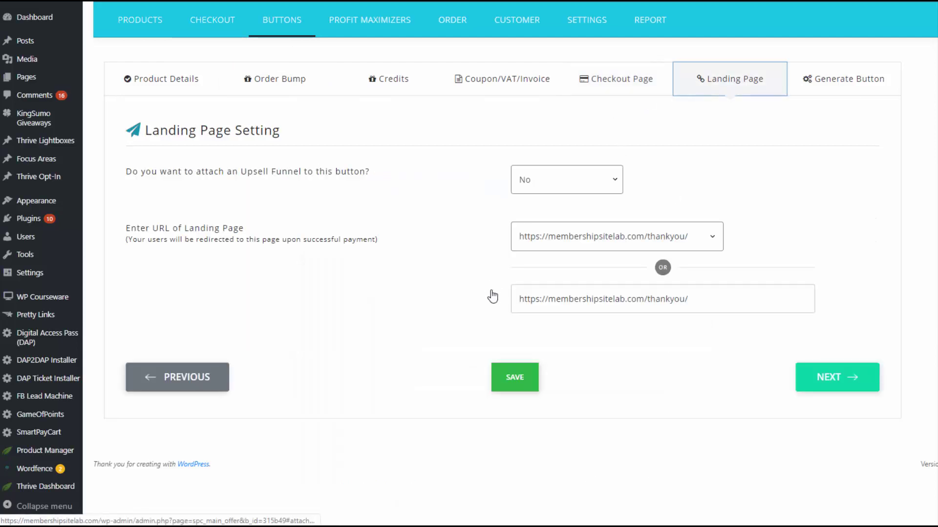
Open the 2step button's generated payment links and select the whole bare link for Membership Site Launch Made Easy
click(839, 90)
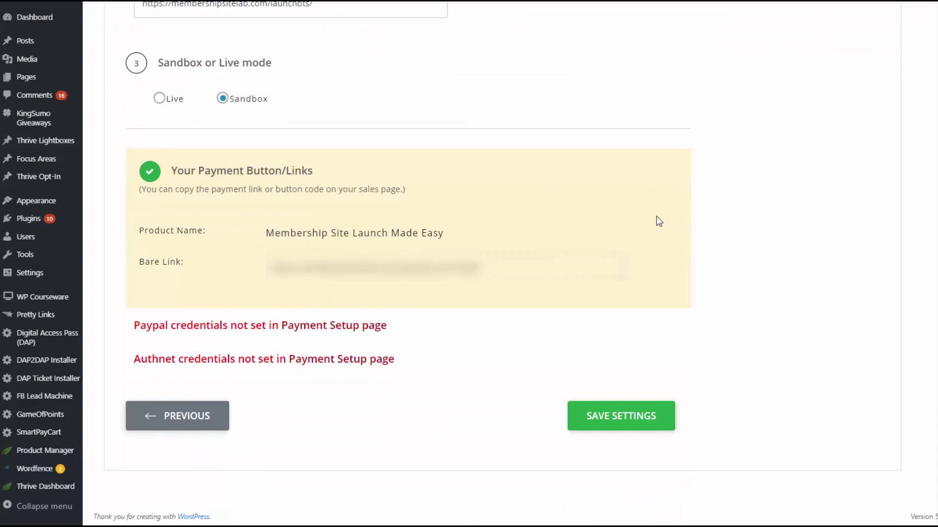
drag(507, 273, 220, 289)
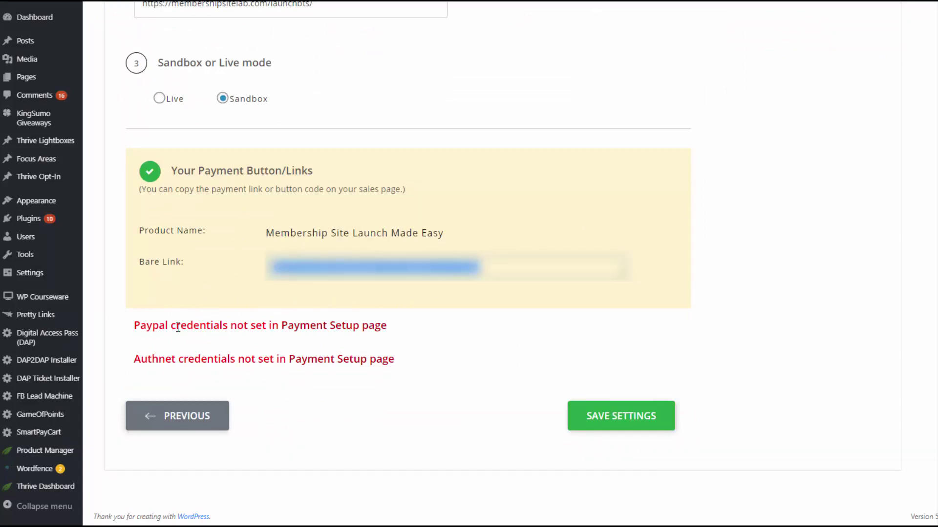